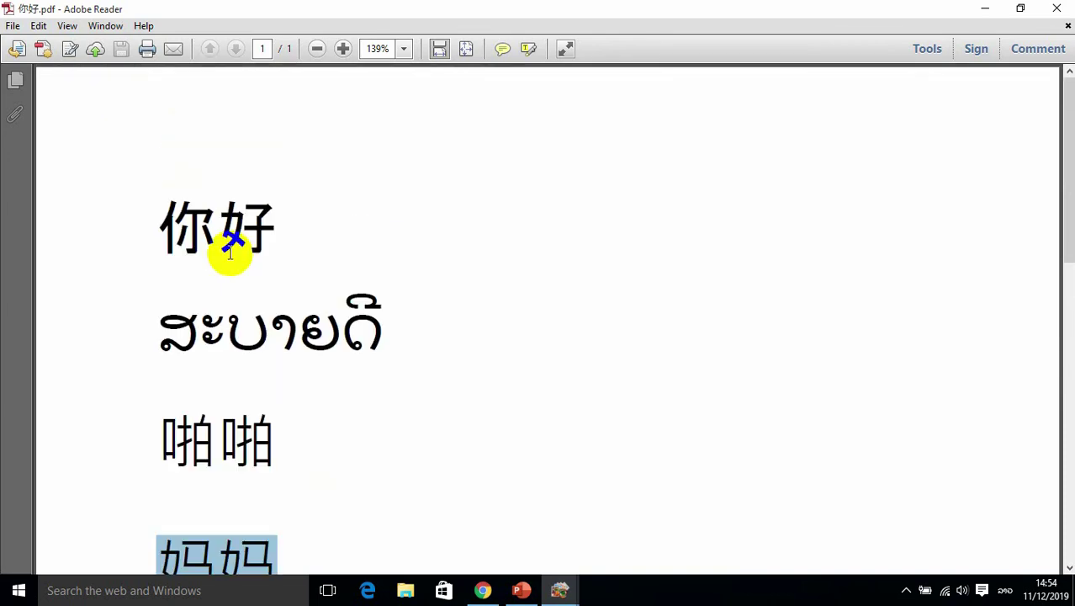
Examine the sample Chinese text in the PDF and check which input languages are installed in Windows.
drag(161, 208, 310, 237)
click(494, 333)
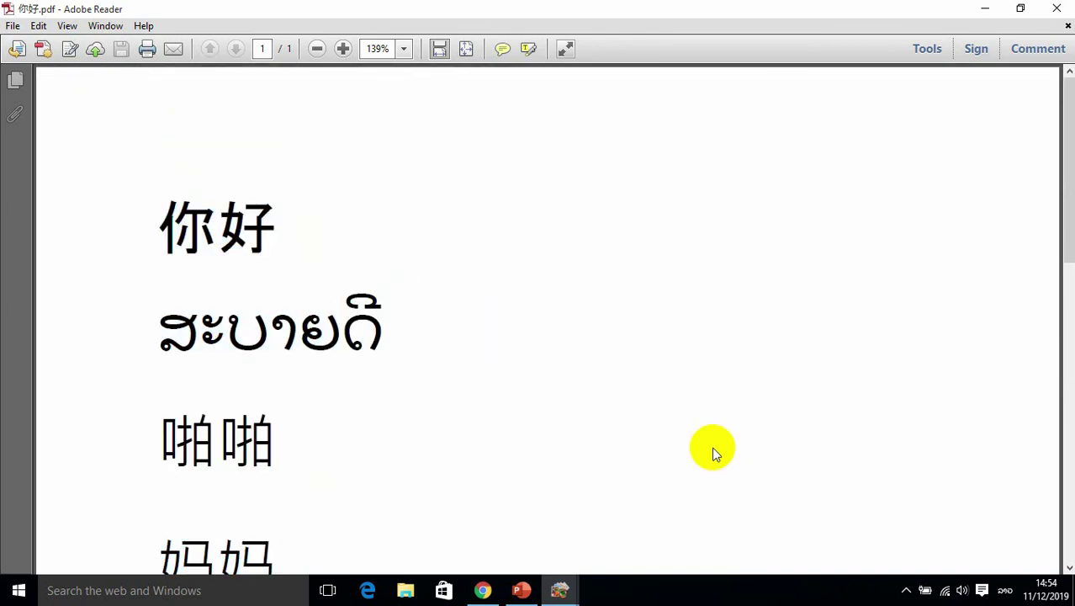
click(1004, 590)
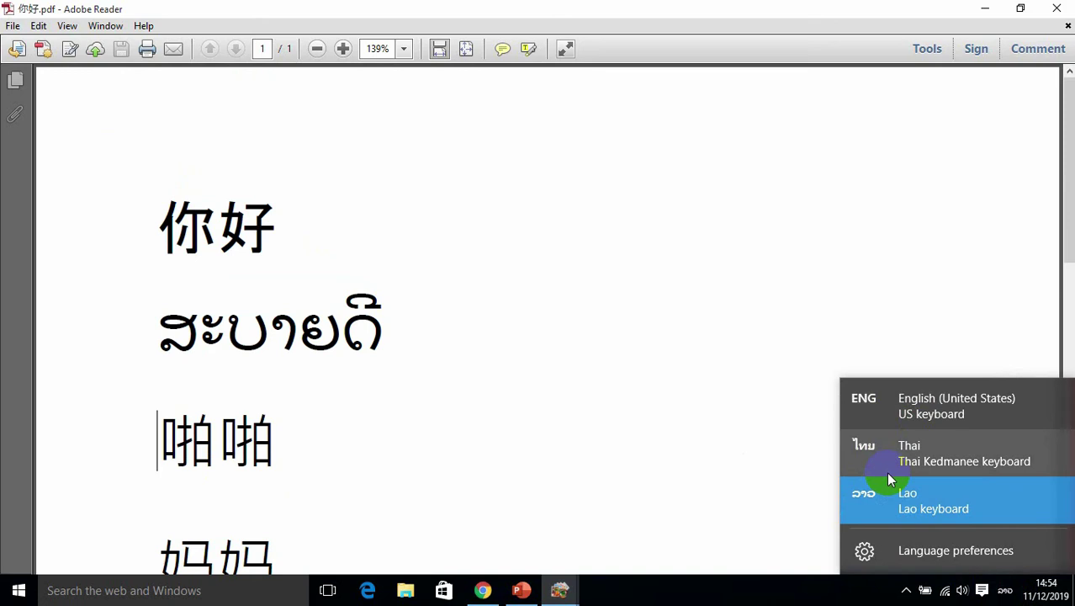
click(659, 342)
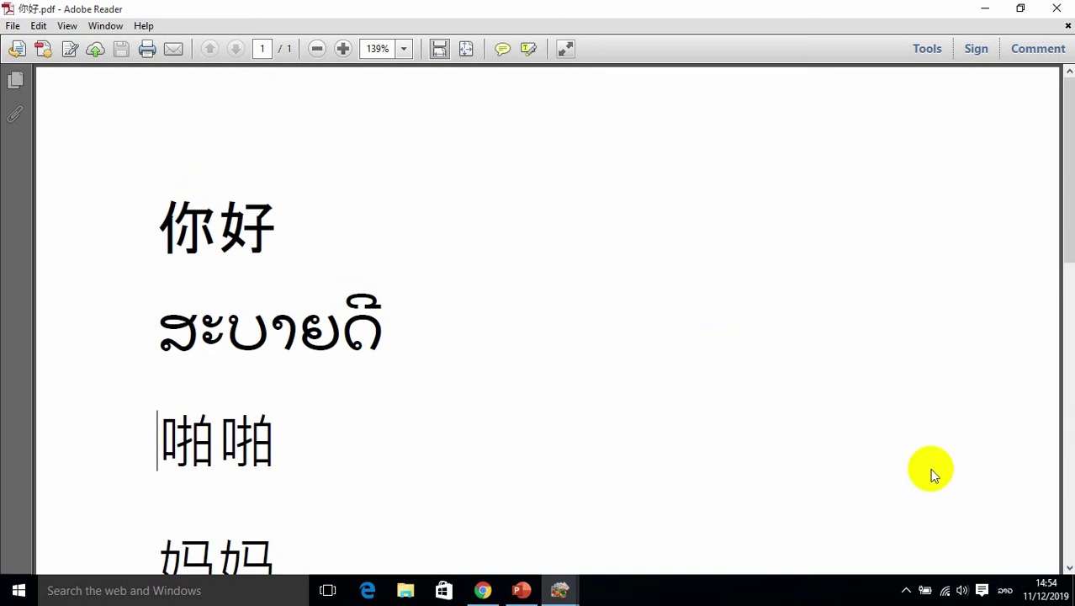
Open the Windows language preferences and add Chinese (Simplified, China) as a language.
click(1006, 590)
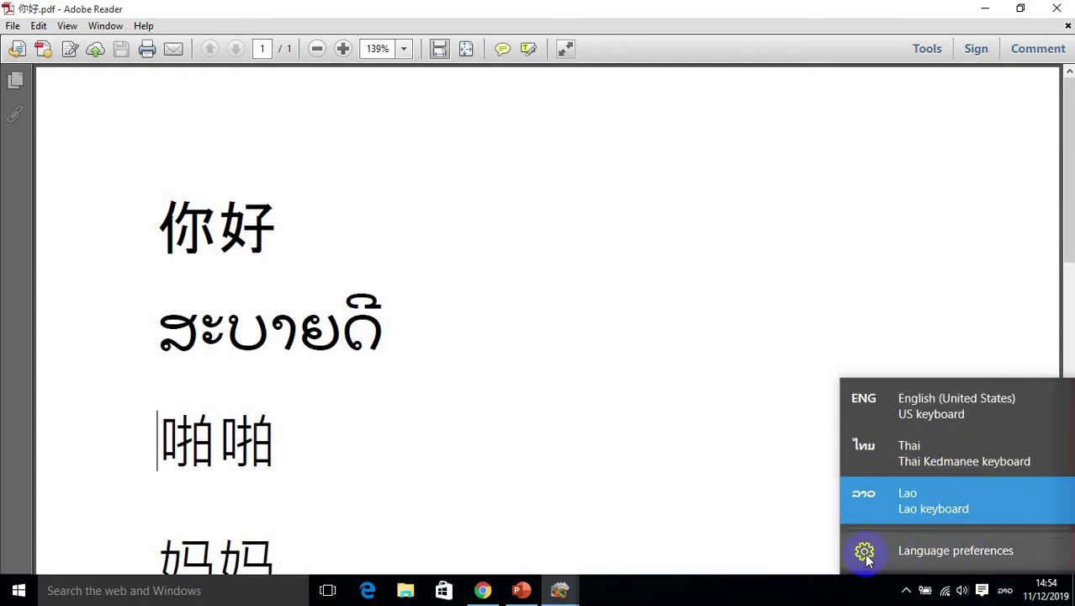
click(925, 550)
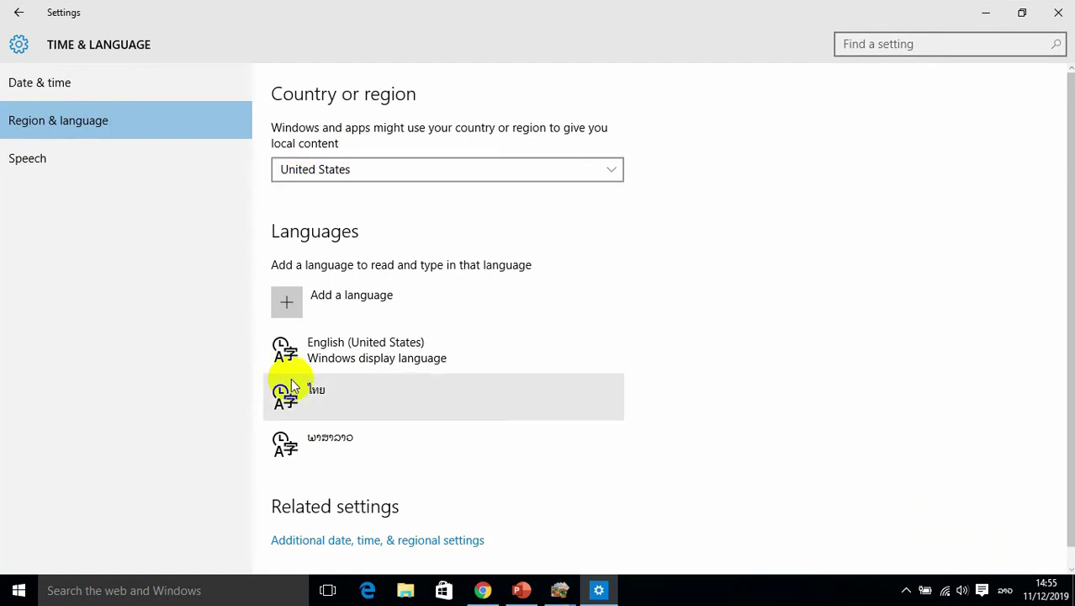
click(288, 303)
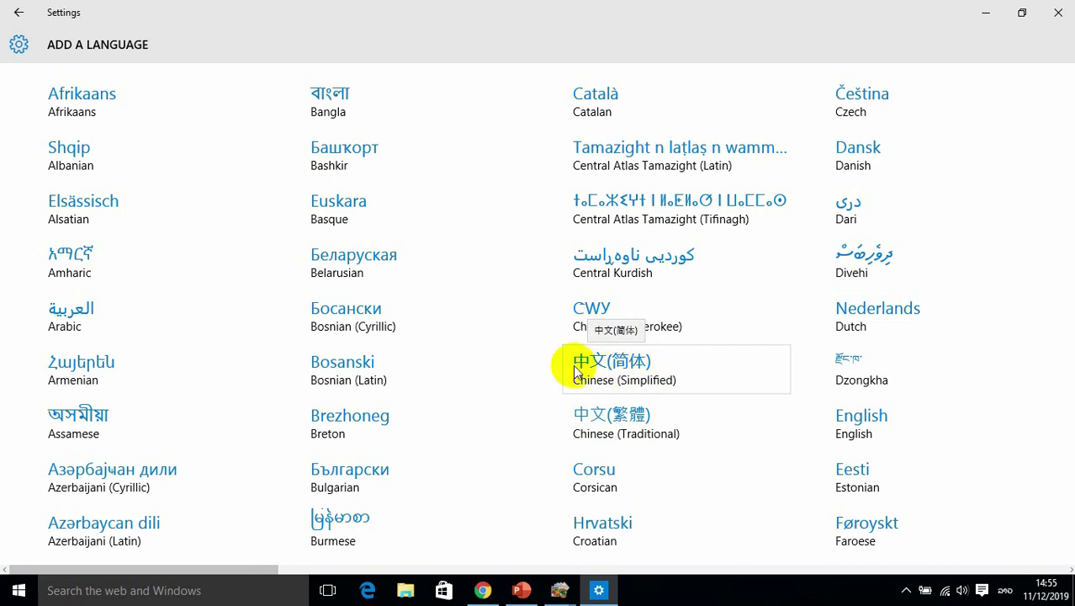
click(629, 368)
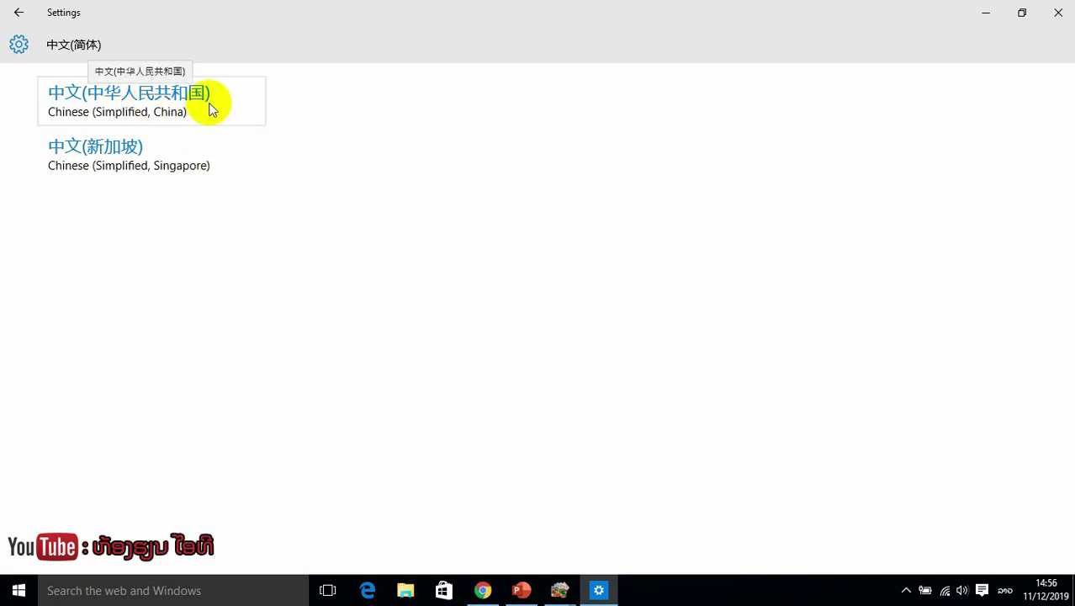
click(169, 107)
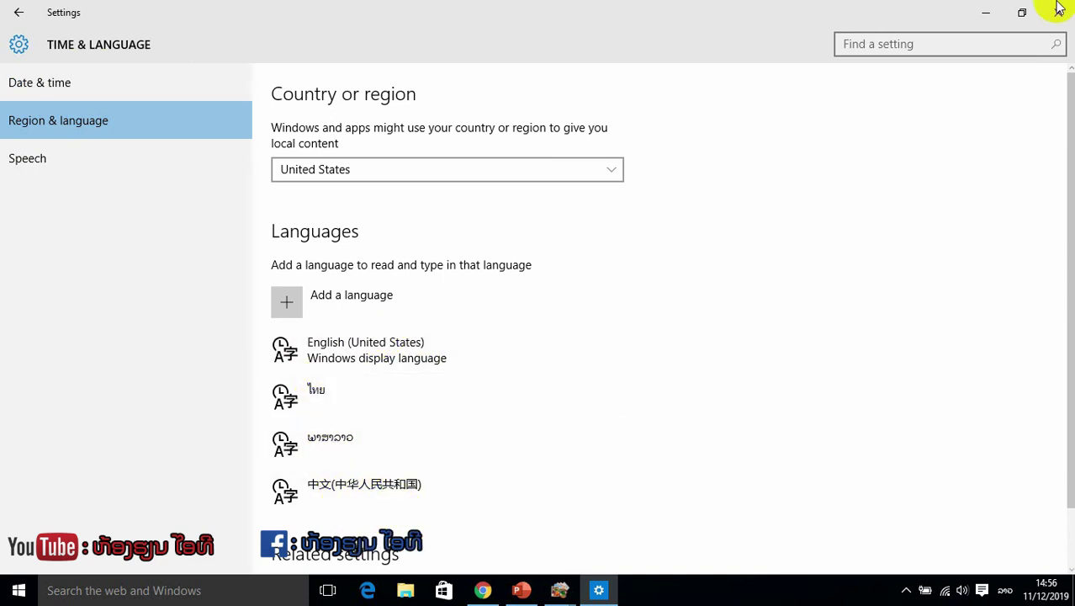
Check the input language list for Microsoft Pinyin, and close the Settings and PDF windows.
click(1006, 598)
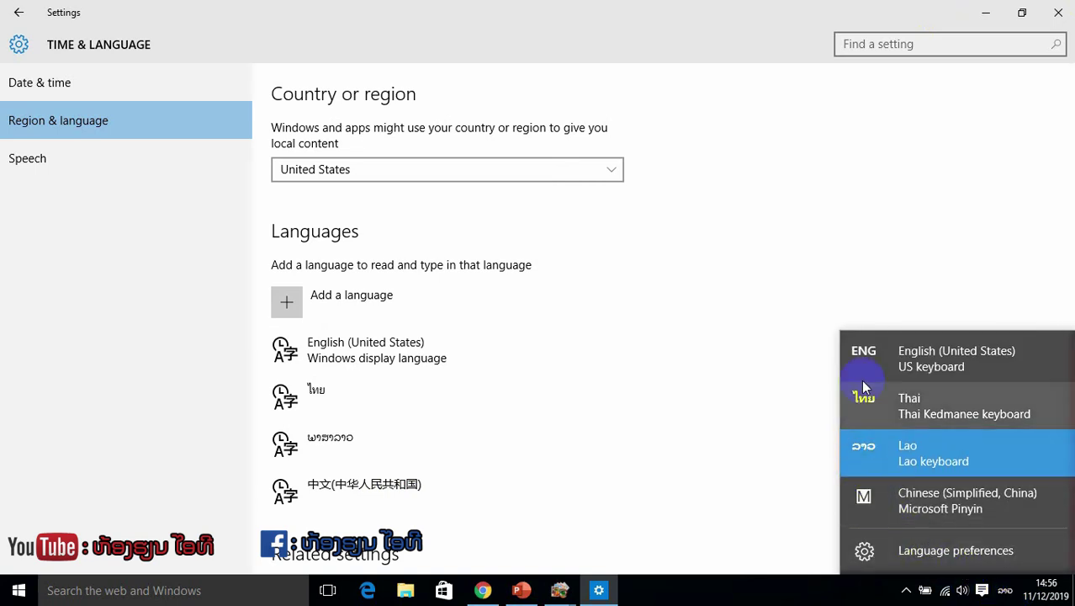
click(689, 407)
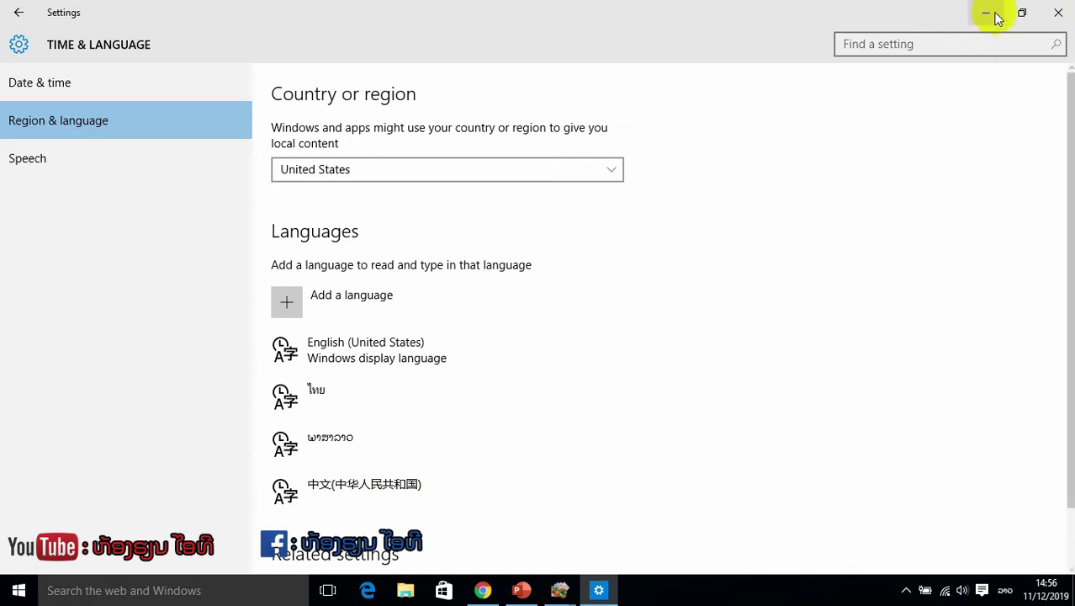
click(1058, 14)
click(1058, 13)
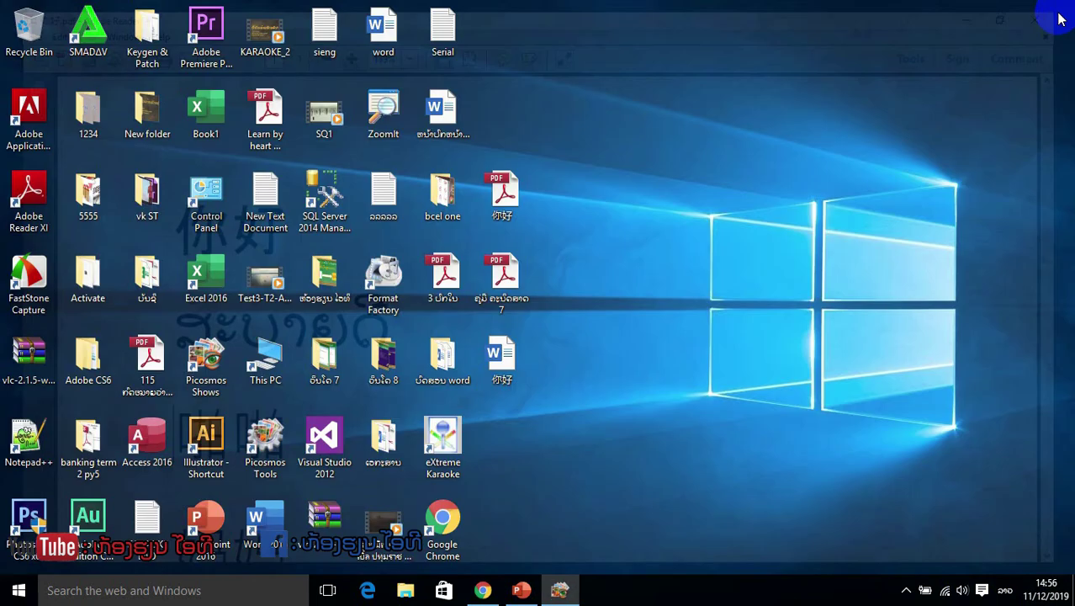
Refresh the desktop and open a new blank document in Word.
right_click(754, 85)
click(769, 132)
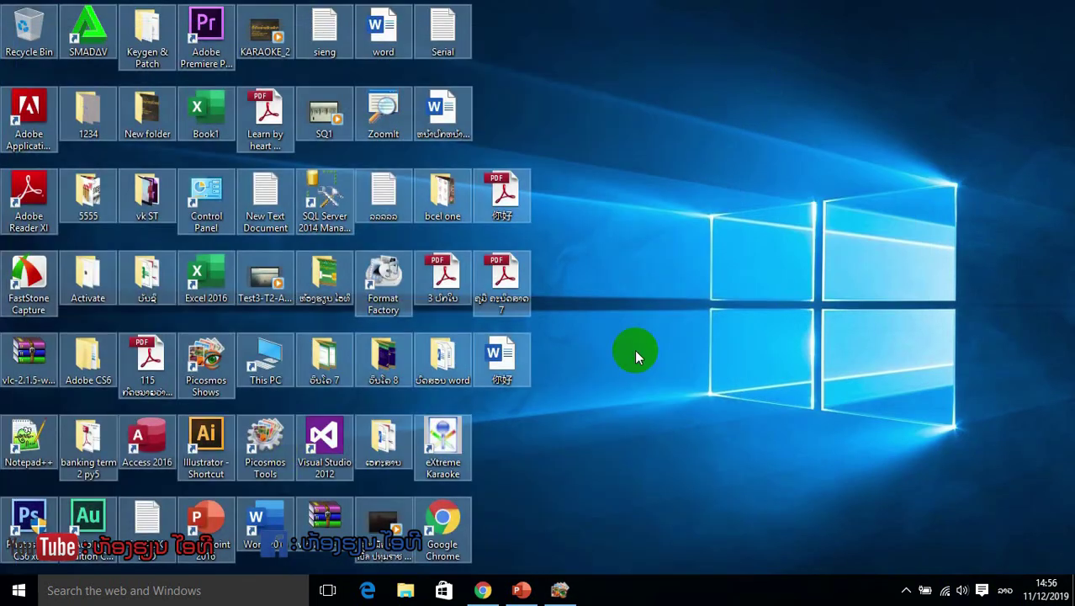
double_click(282, 521)
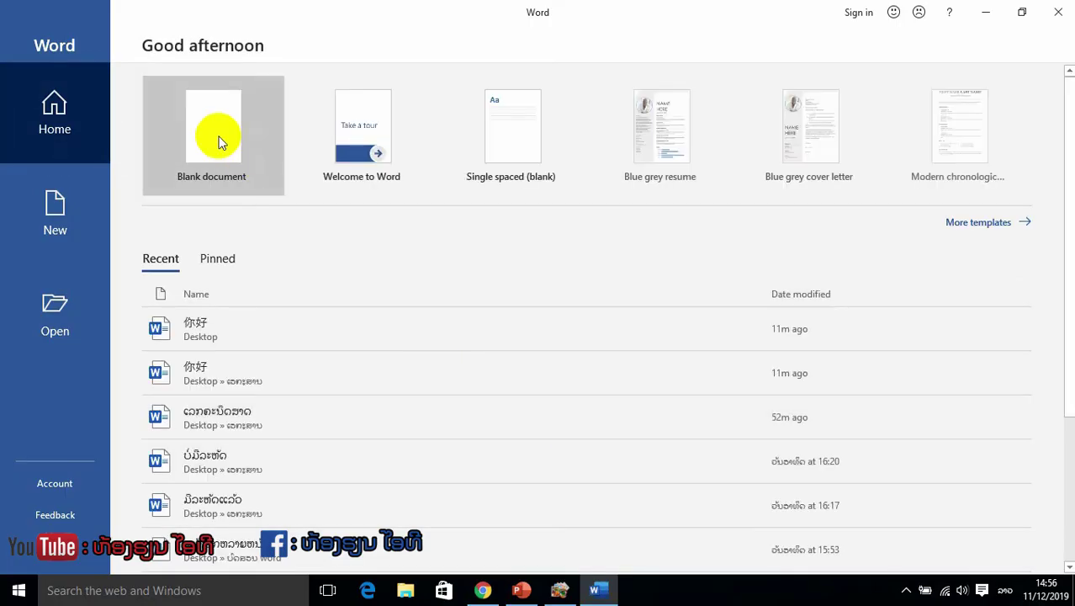
click(217, 140)
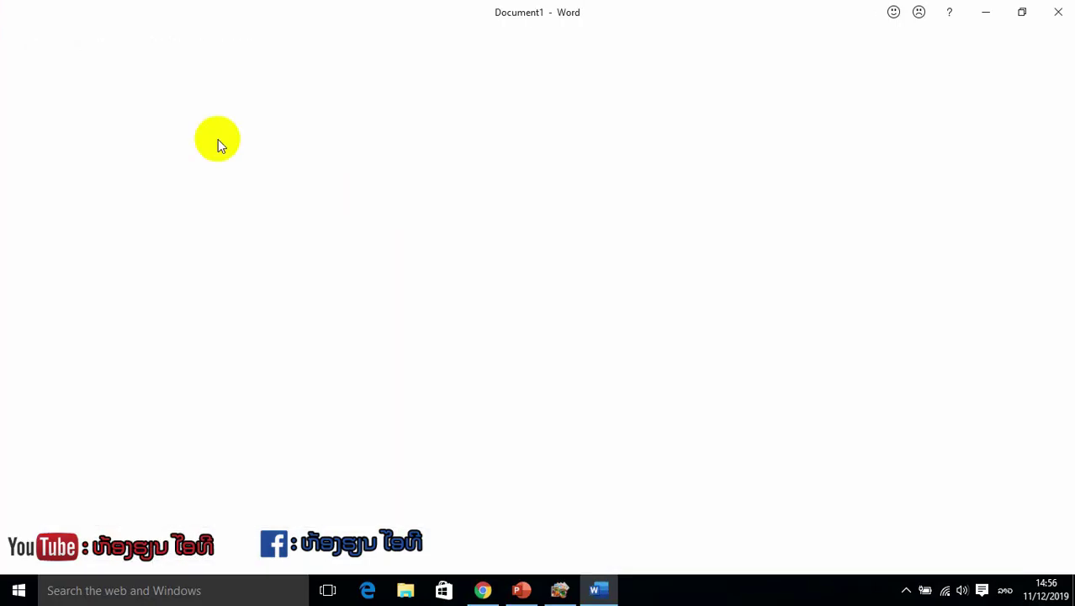
Switch the input to Chinese (Simplified, China) Microsoft Pinyin, test it with the letters dfg, and clear them.
key(alt+shift)
text(fdgh)
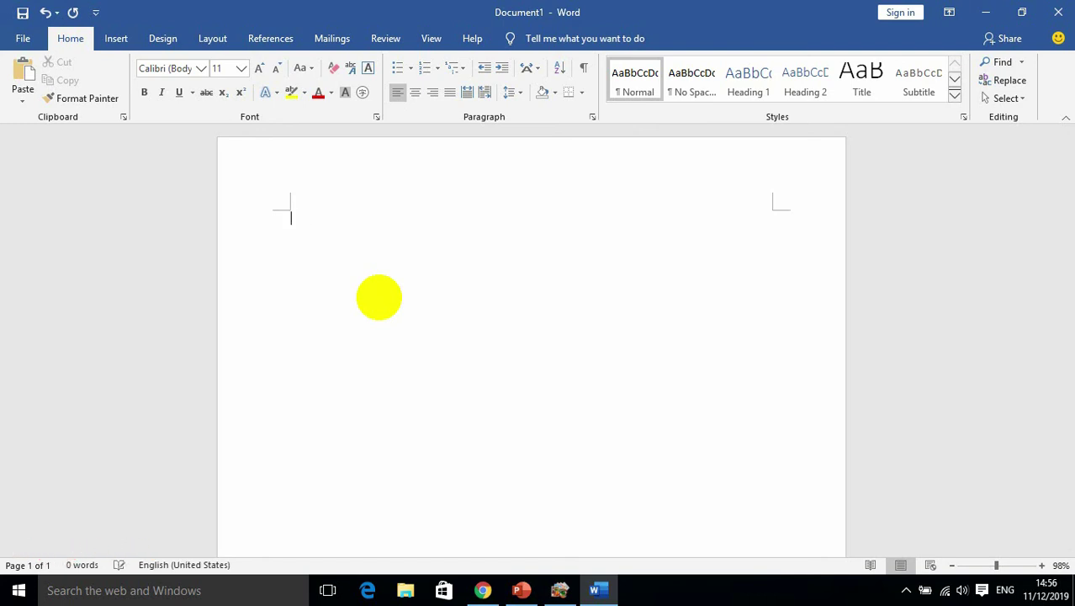
click(1004, 589)
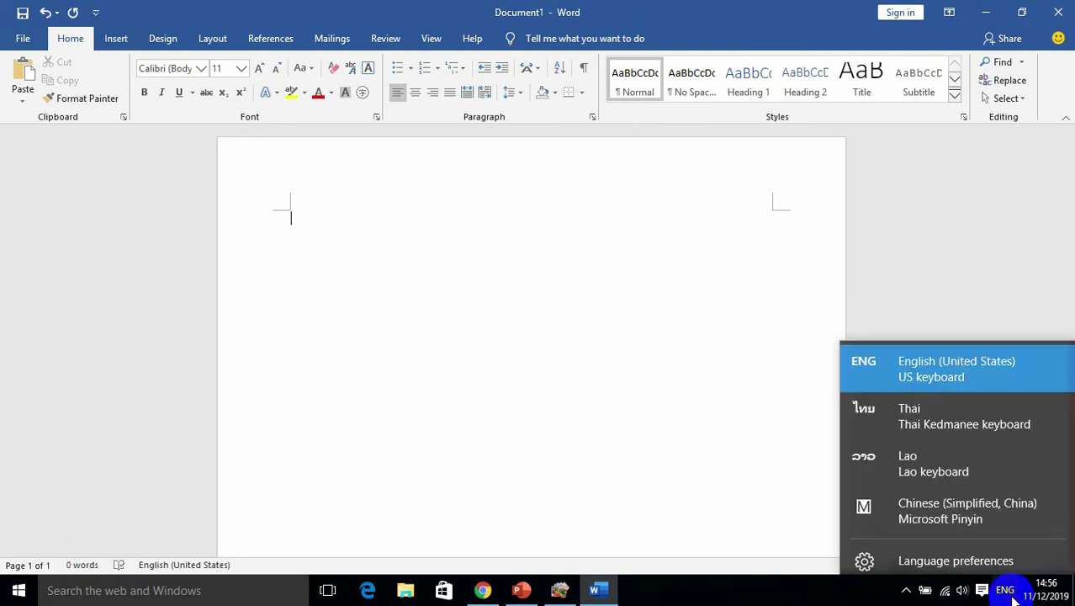
click(926, 501)
text(dfg)
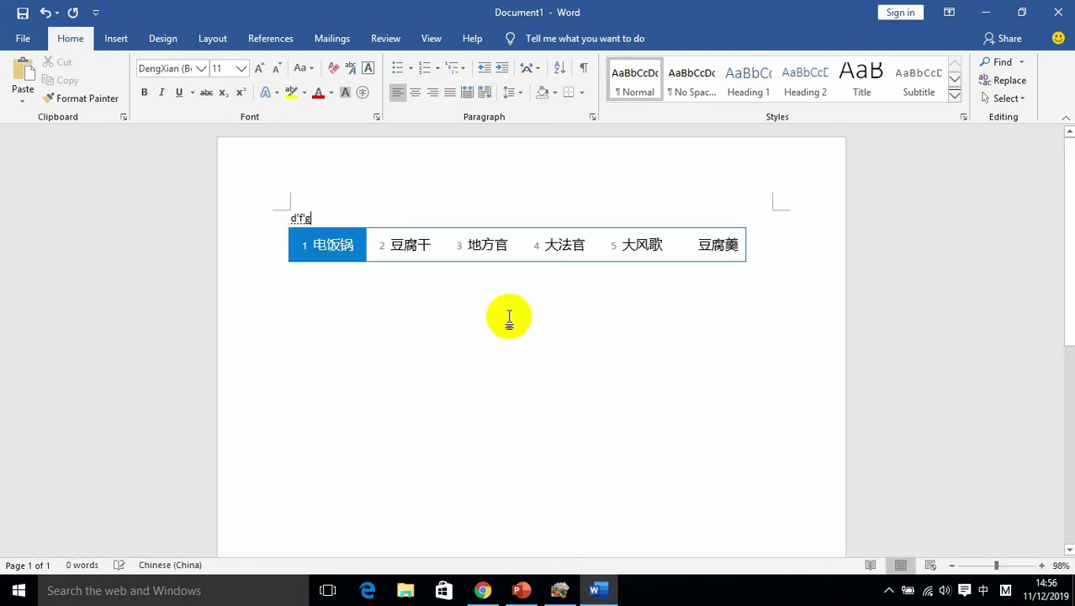
key(BackSpace)
key(BackSpace)
key(BackSpace)
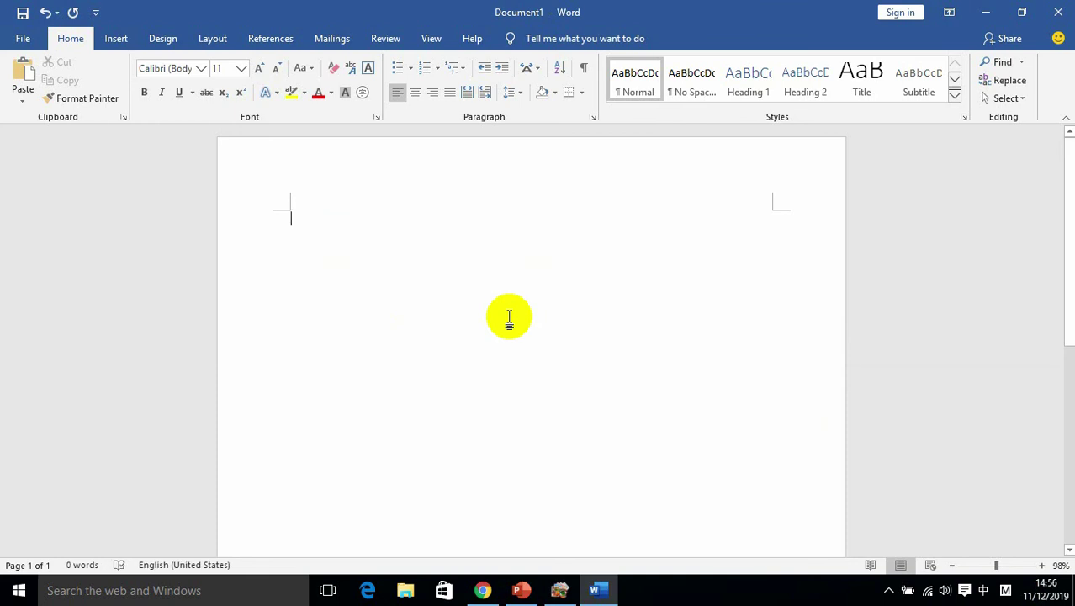
Enter nihao on the first line of the document and increase the font size.
text(ni)
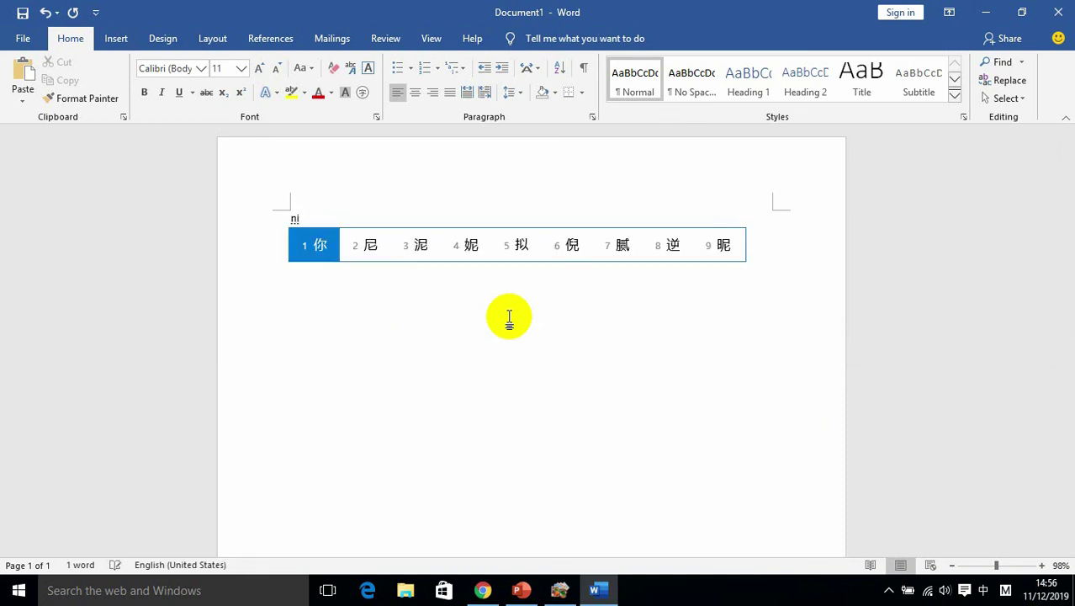
text('hao)
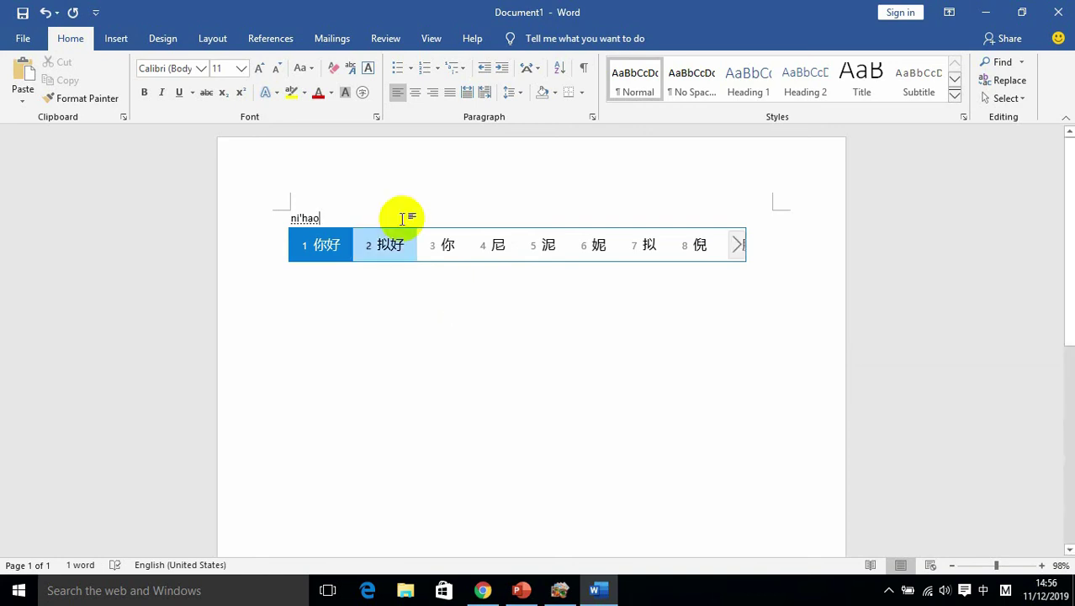
click(259, 69)
click(259, 69)
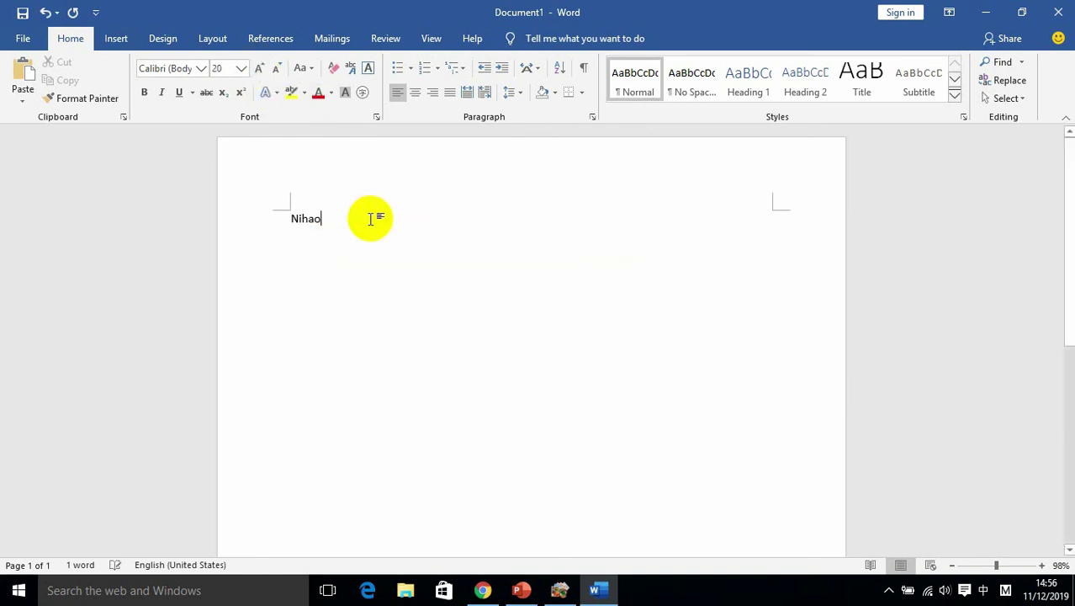
Select the Nihao line and enlarge its text to 48 pt.
triple_click(366, 223)
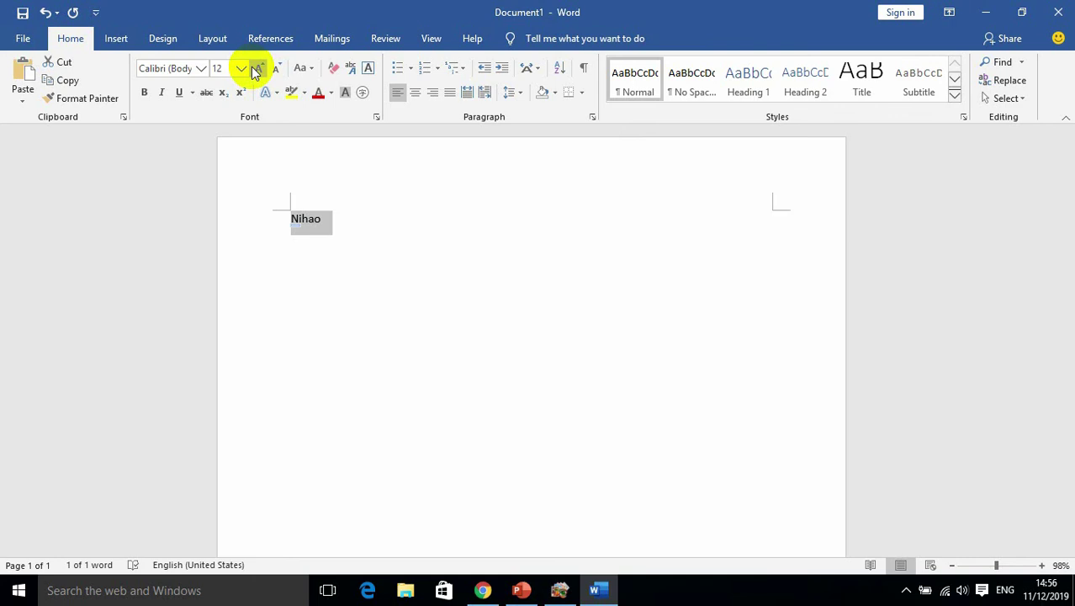
click(258, 69)
click(258, 69)
click(258, 68)
click(257, 69)
click(258, 69)
click(257, 69)
click(257, 69)
click(257, 69)
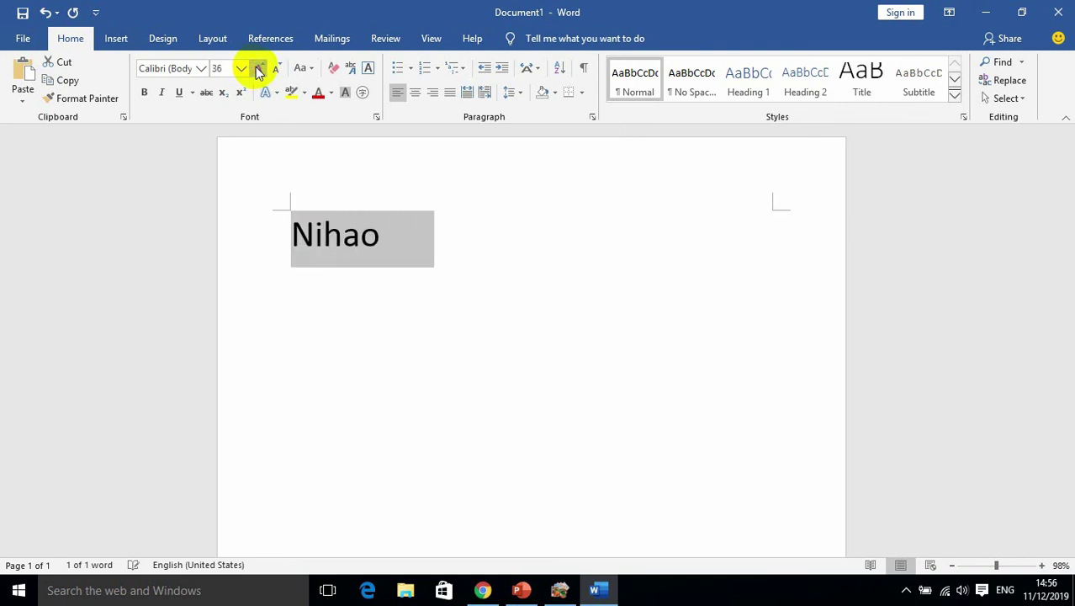
click(258, 69)
click(257, 69)
click(257, 69)
Delete the enlarged word and enter nihao in Latin letters with the English keyboard.
click(415, 245)
key(BackSpace)
key(BackSpace)
key(BackSpace)
key(BackSpace)
key(BackSpace)
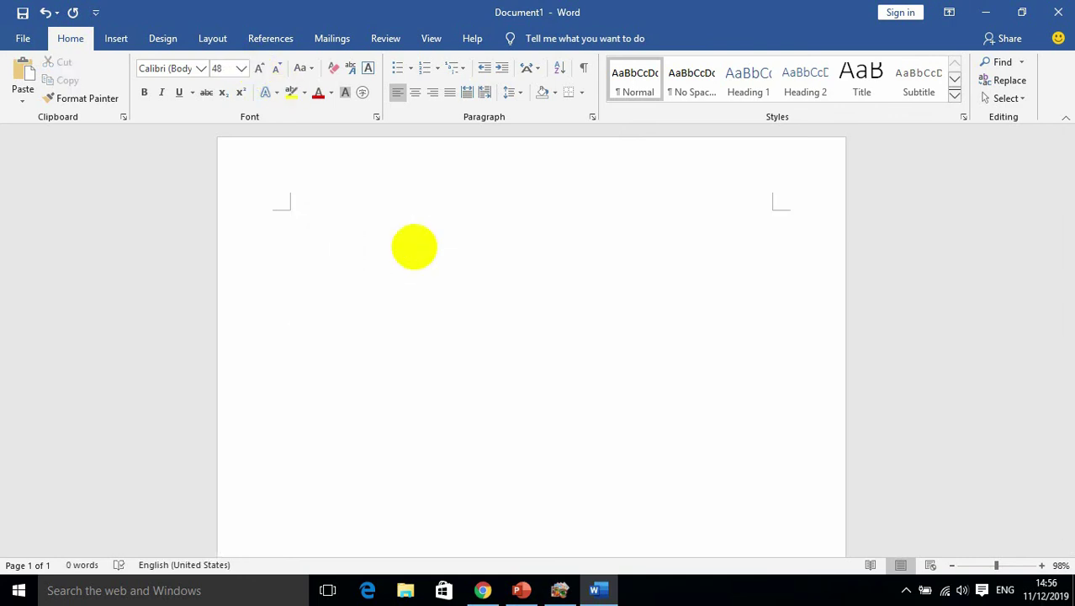
text(nihao)
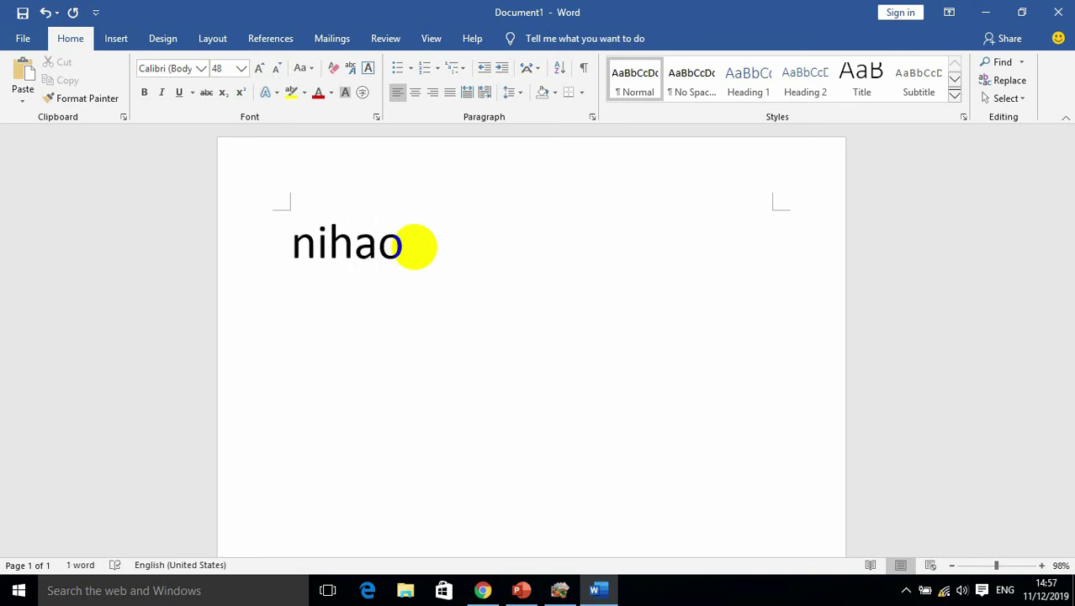
Switch the input language to Microsoft Pinyin and delete the Latin word nihao.
click(1006, 591)
click(910, 506)
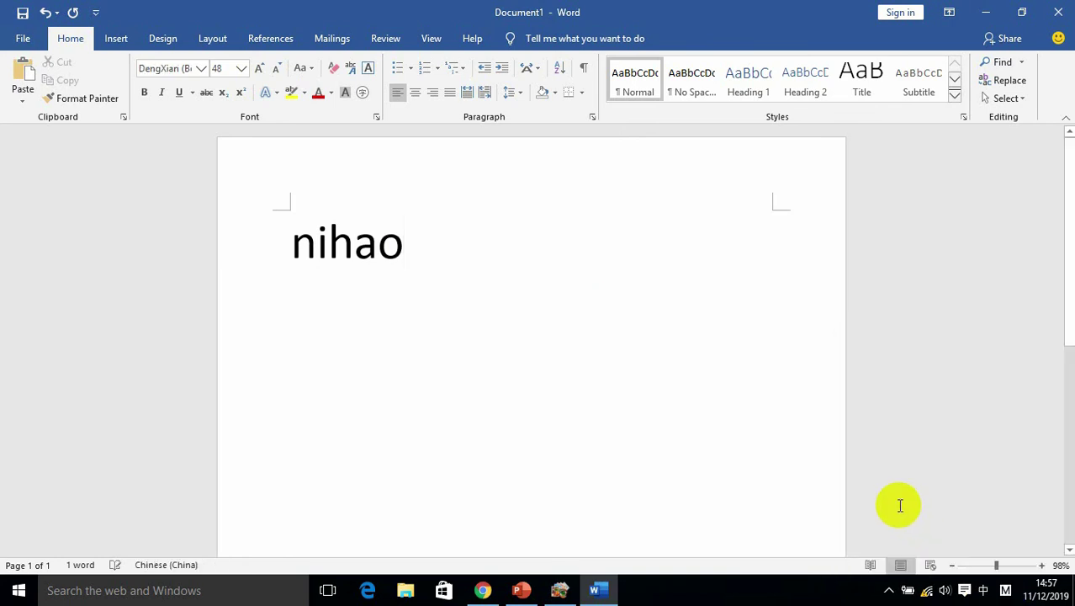
key(BackSpace)
key(BackSpace)
key(BackSpace)
key(BackSpace)
key(BackSpace)
key(super+space)
key(super+space)
key(super+space)
key(super+space)
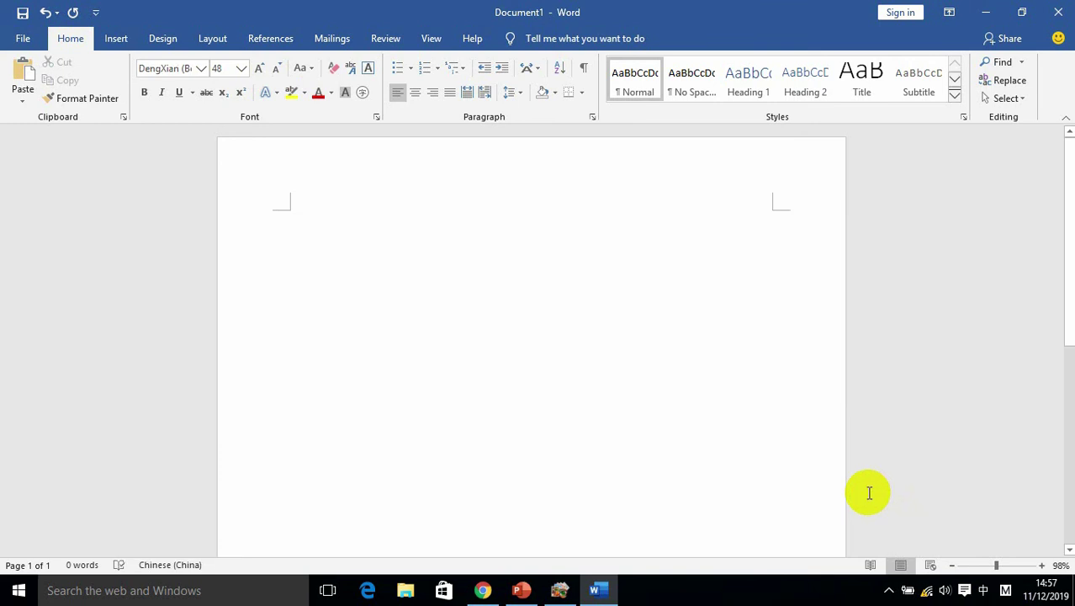
Enter the pinyin nihao on the first line and accept the suggestion 你好.
text(ni)
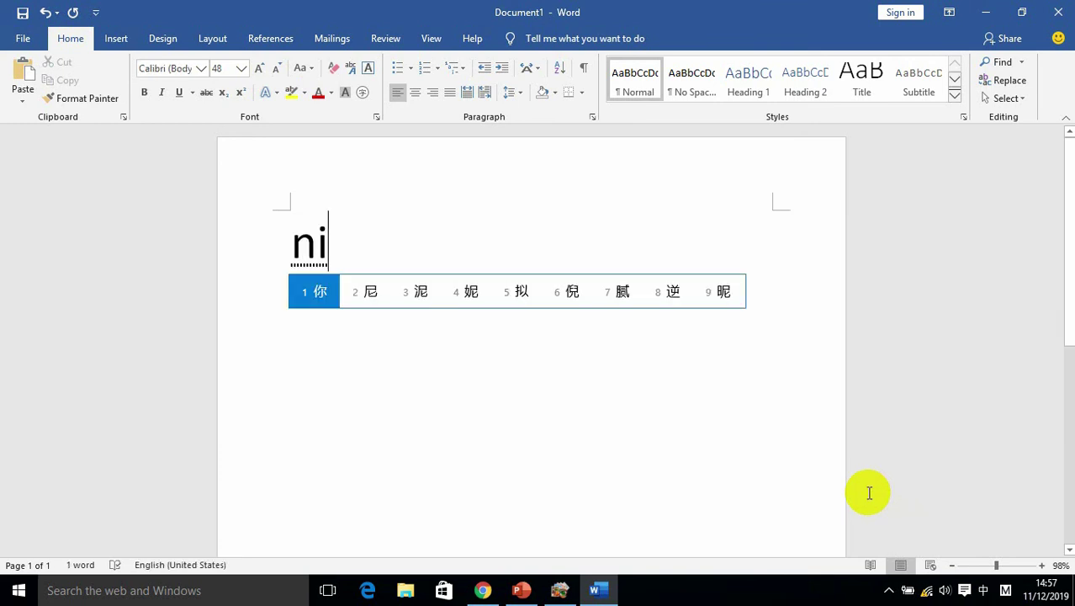
text('hao)
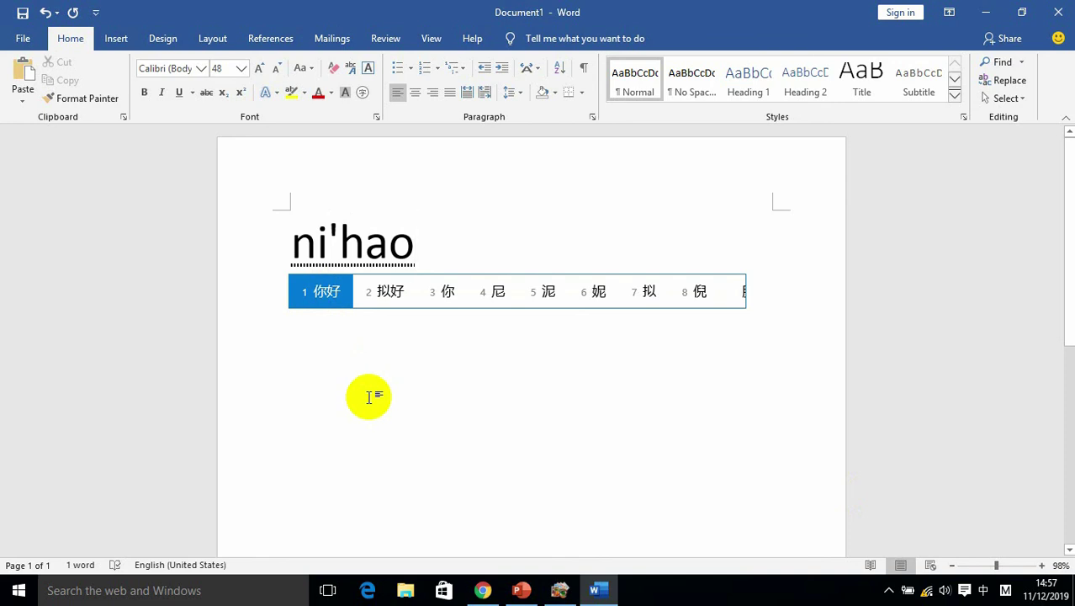
key(space)
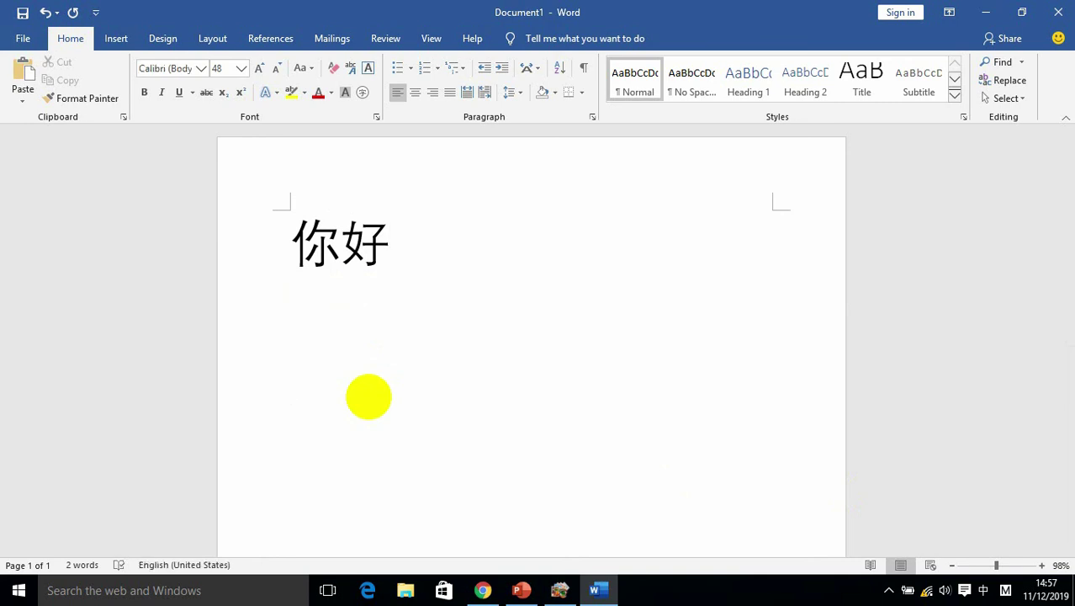
Add 妈妈 and 啪啪 on the following two lines using the pinyin mama and papa.
key(Return)
text(mama)
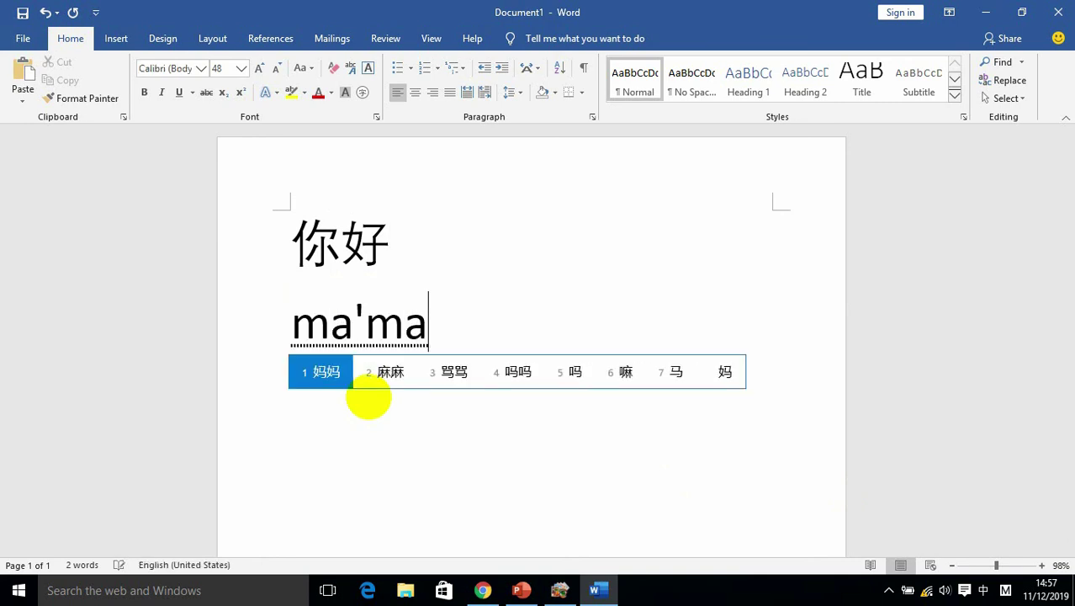
key(space)
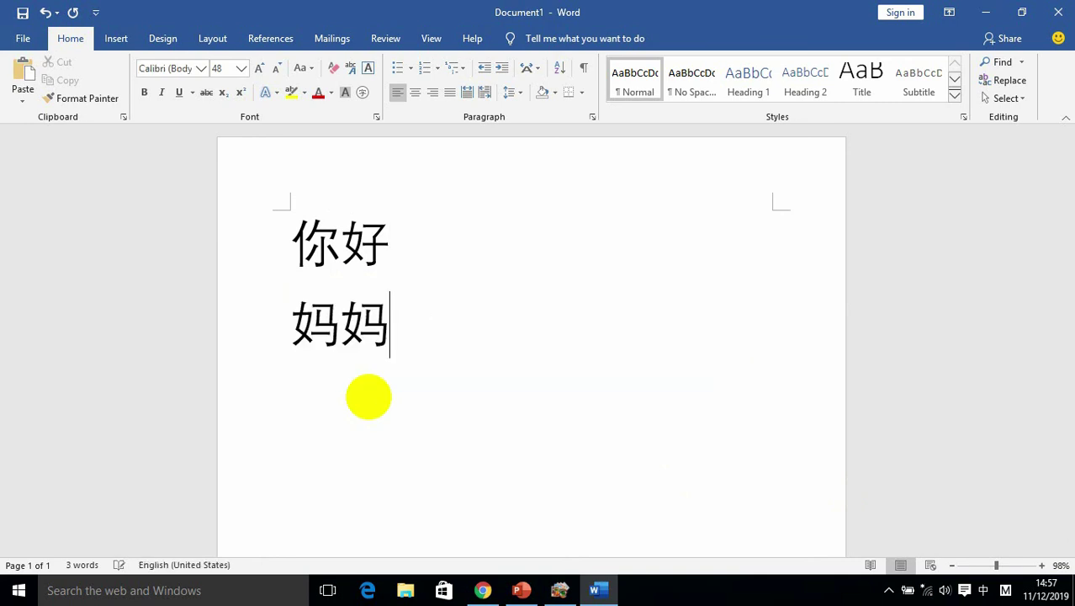
text(papa)
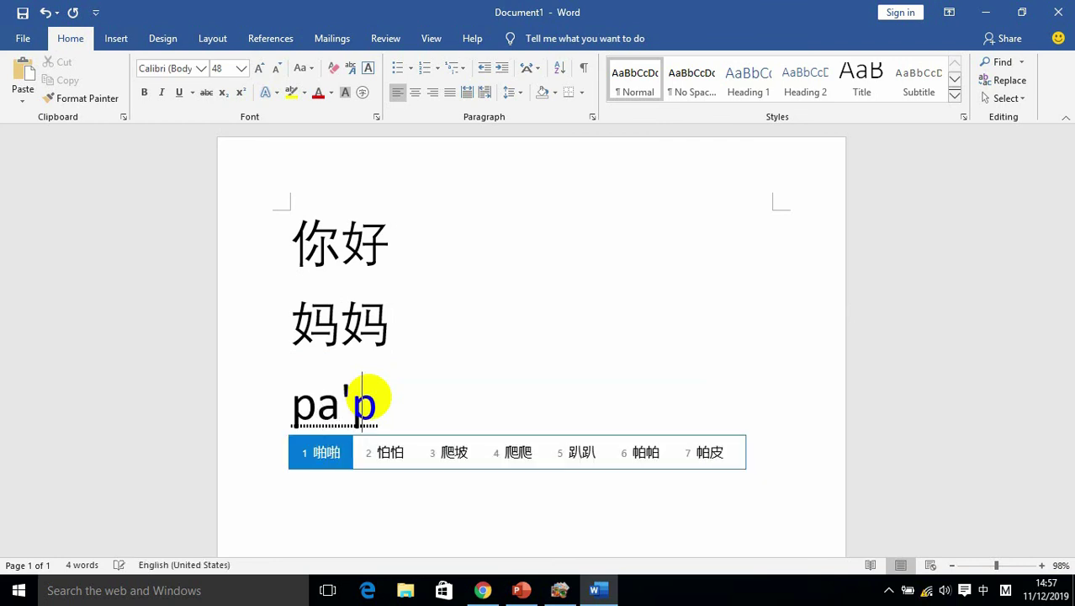
key(space)
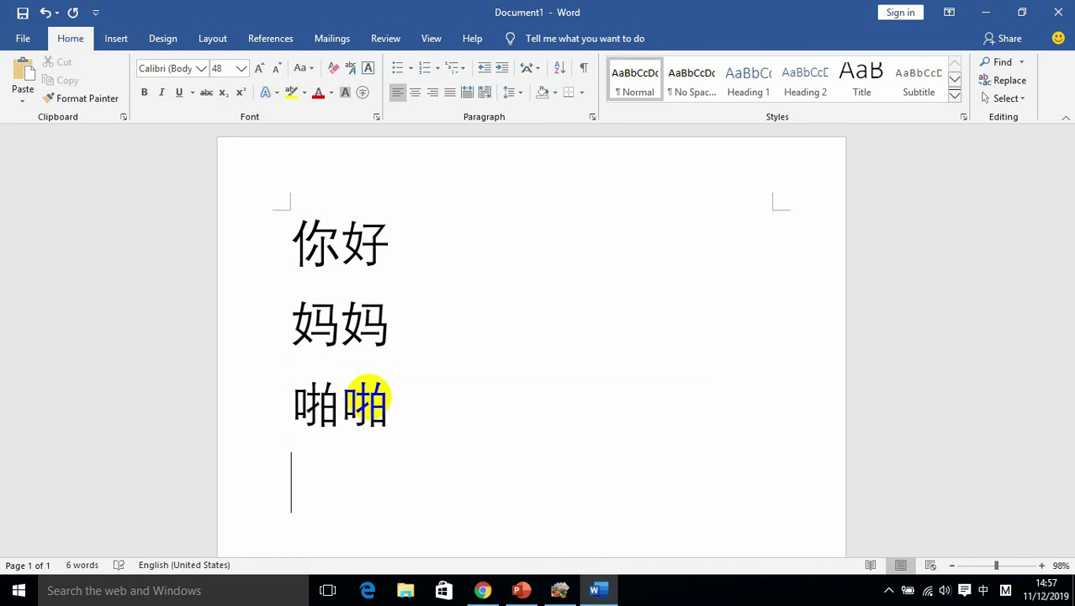
Add 哥哥 on the fourth line using the pinyin gege and the first suggestion.
key(Return)
text(gege)
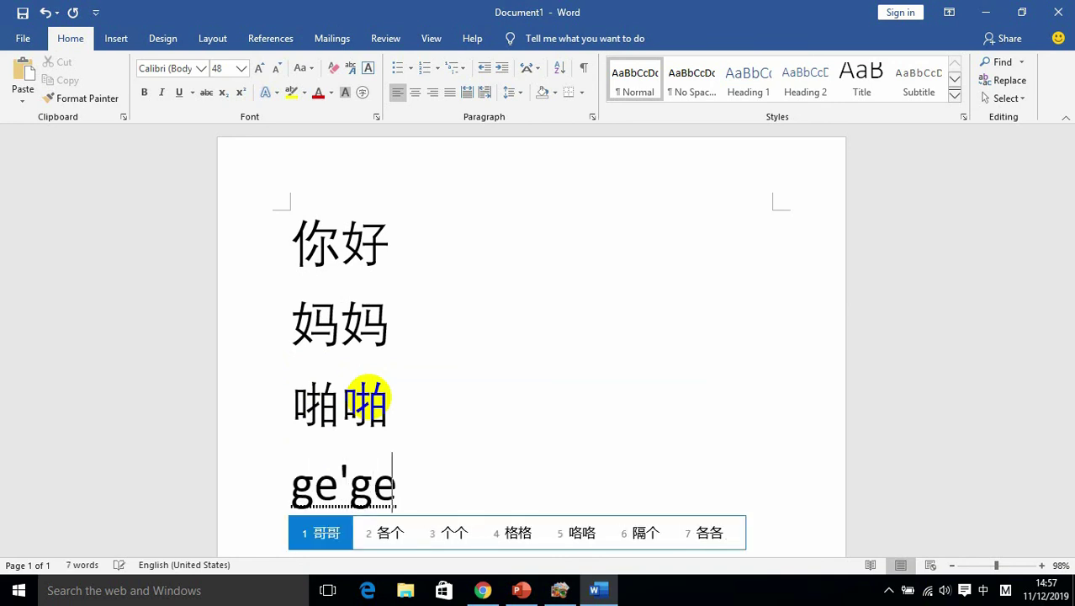
key(space)
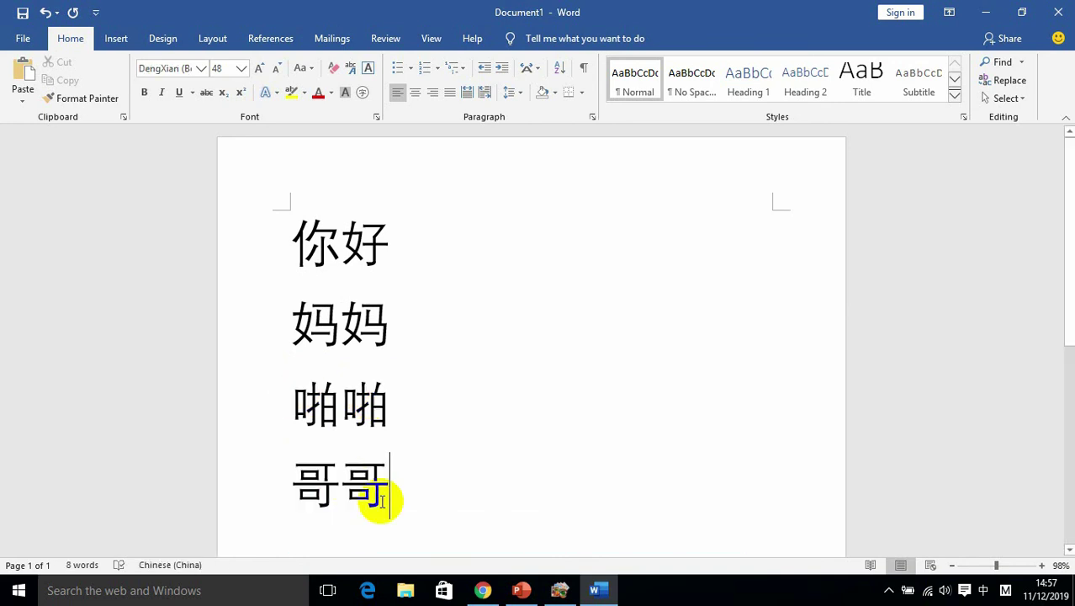
Select the four lines of Chinese words and dismiss the missing proofing tools notice.
drag(365, 481, 435, 297)
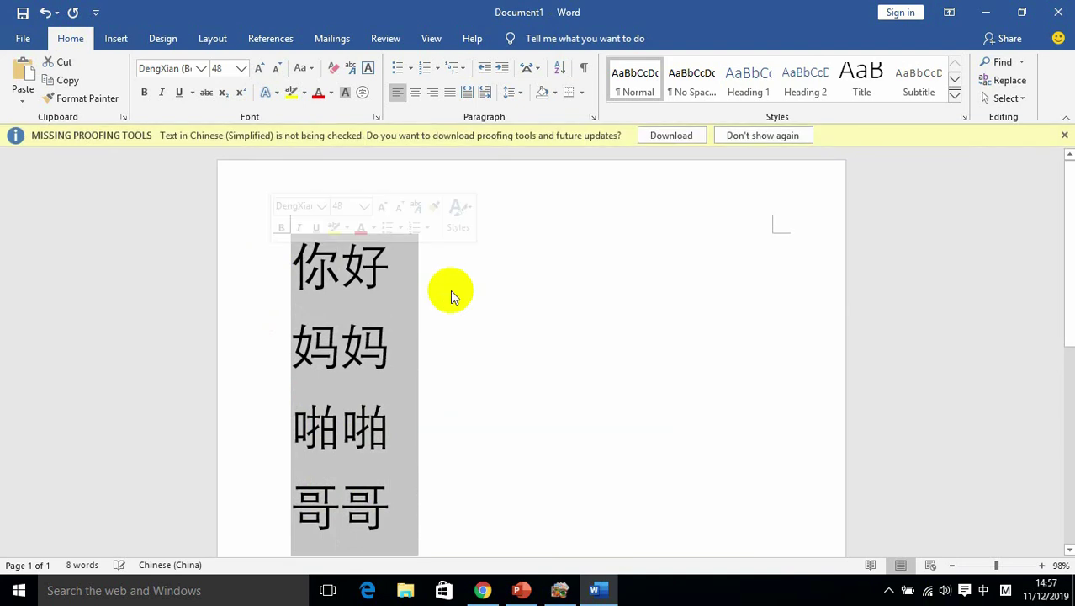
scroll(463, 367, down, 2)
scroll(469, 370, up, 2)
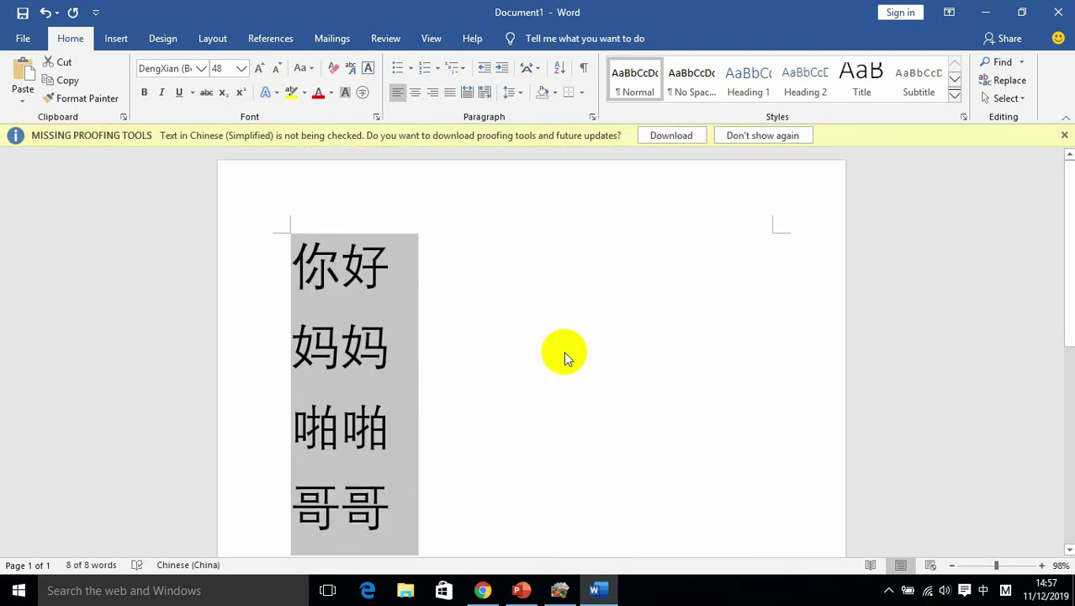
scroll(564, 356, down, 2)
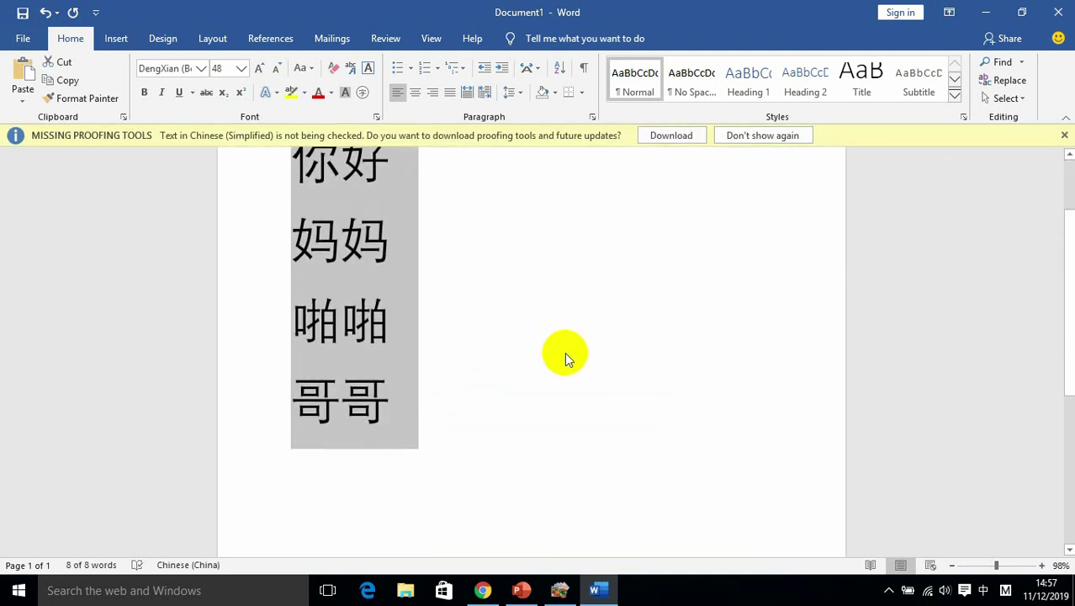
click(1062, 134)
scroll(584, 287, down, 1)
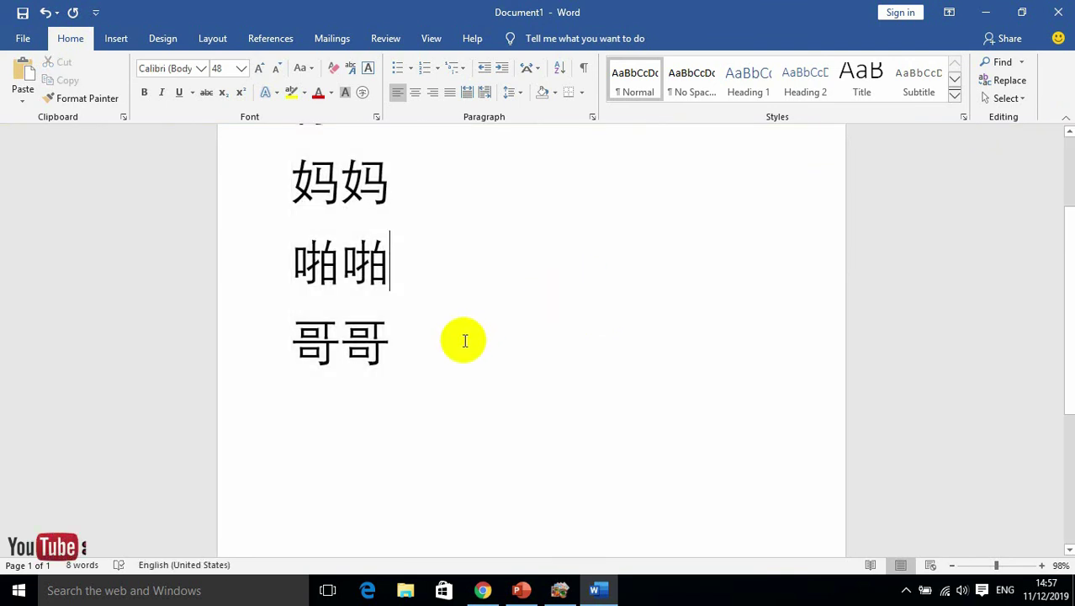
scroll(465, 340, down, 3)
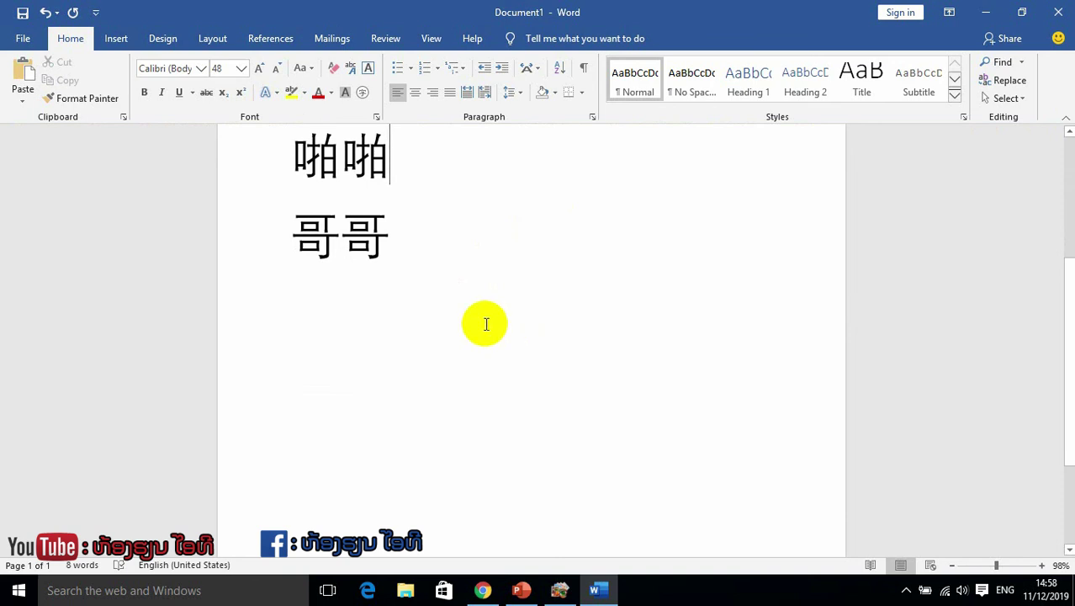
click(905, 591)
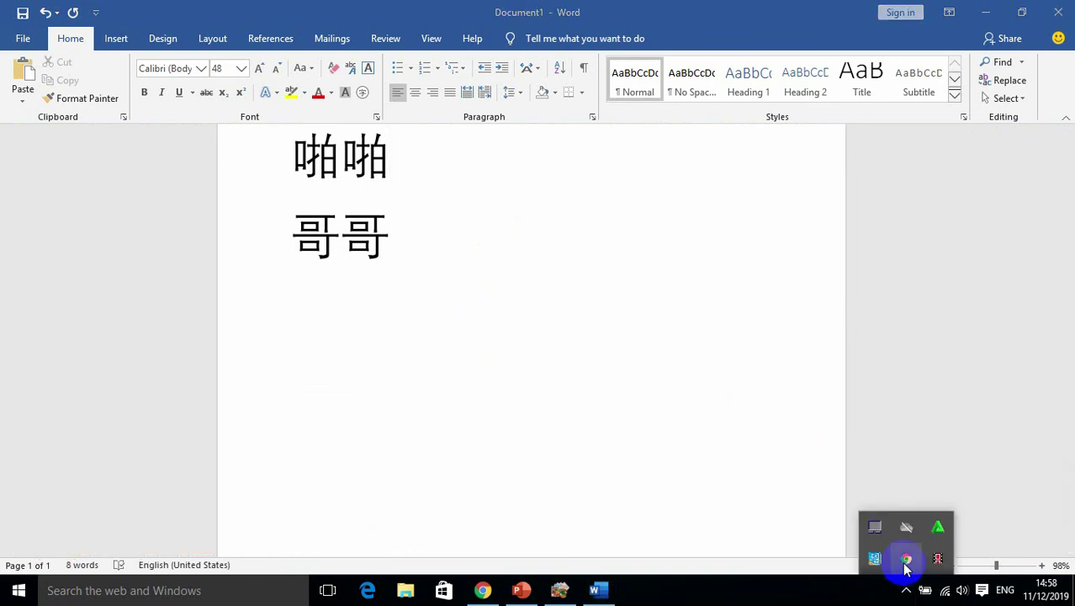